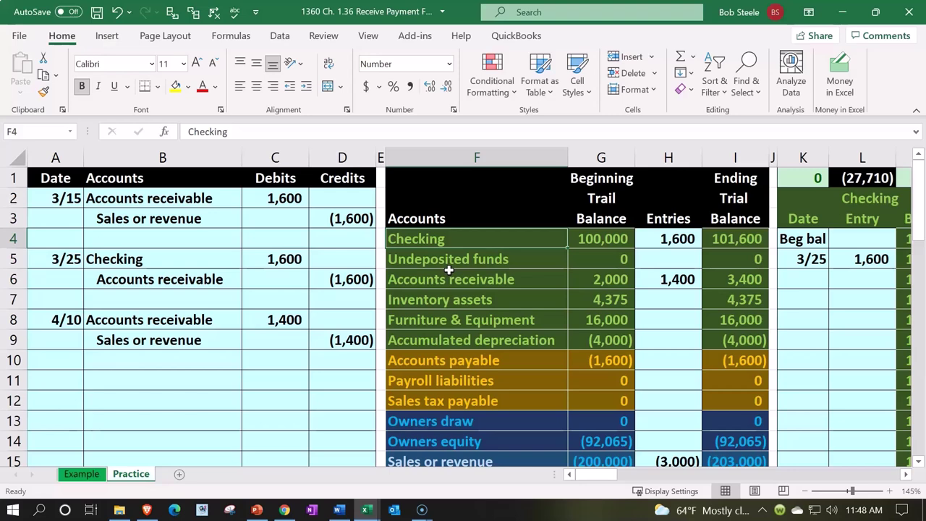
# - Review the Undeposited funds and Checking accounts in the trial balance
pyautogui.click(437, 263)
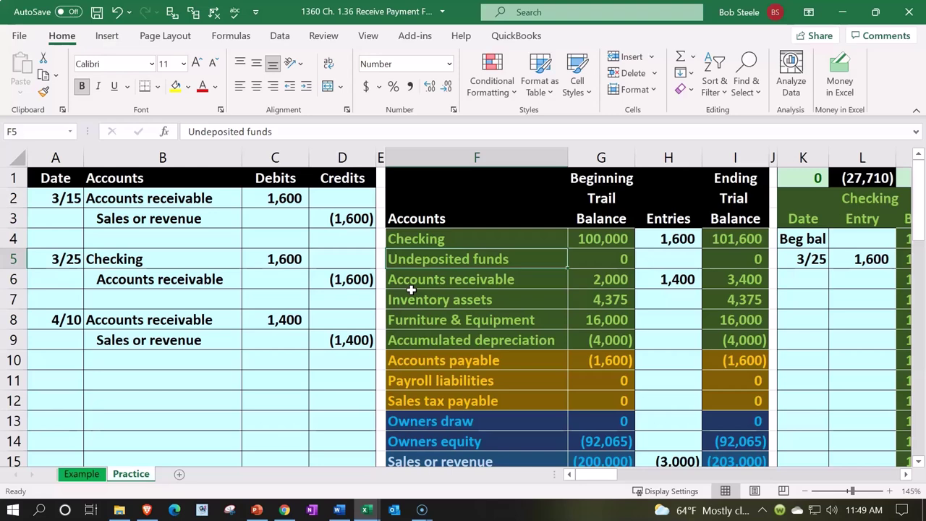
pyautogui.scroll(-8, 411, 290)
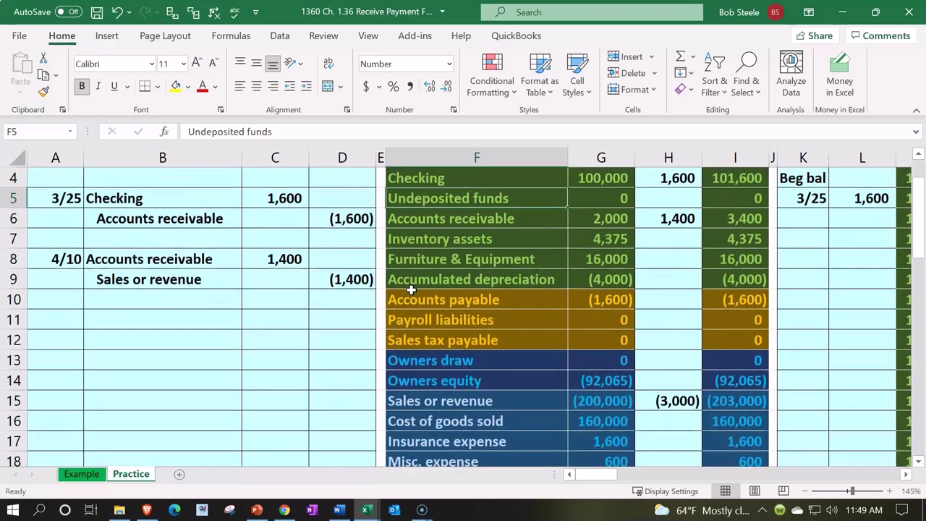
pyautogui.scroll(-1, 411, 289)
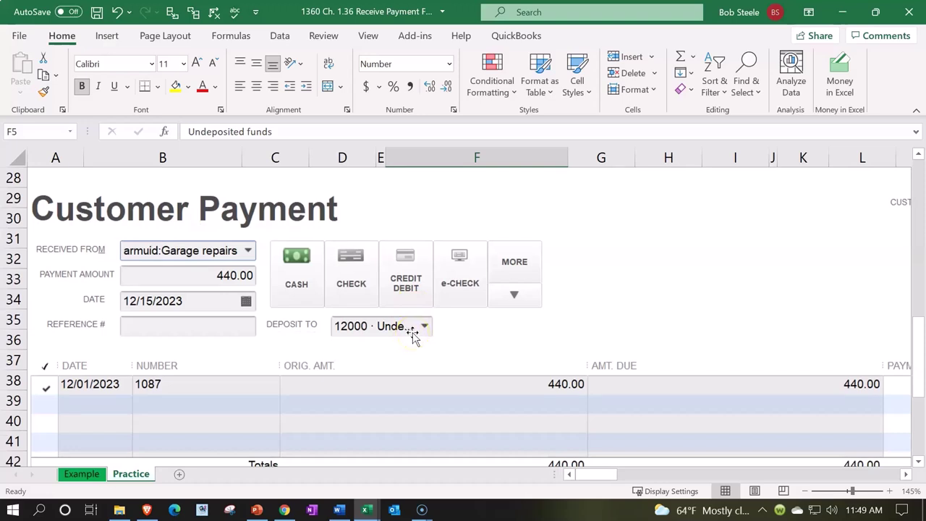
pyautogui.scroll(9, 412, 332)
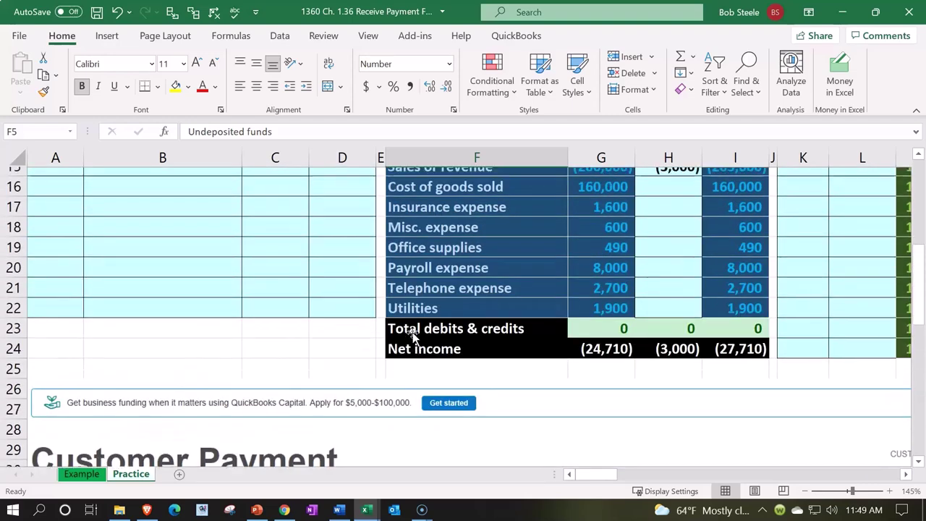
pyautogui.scroll(1, 412, 332)
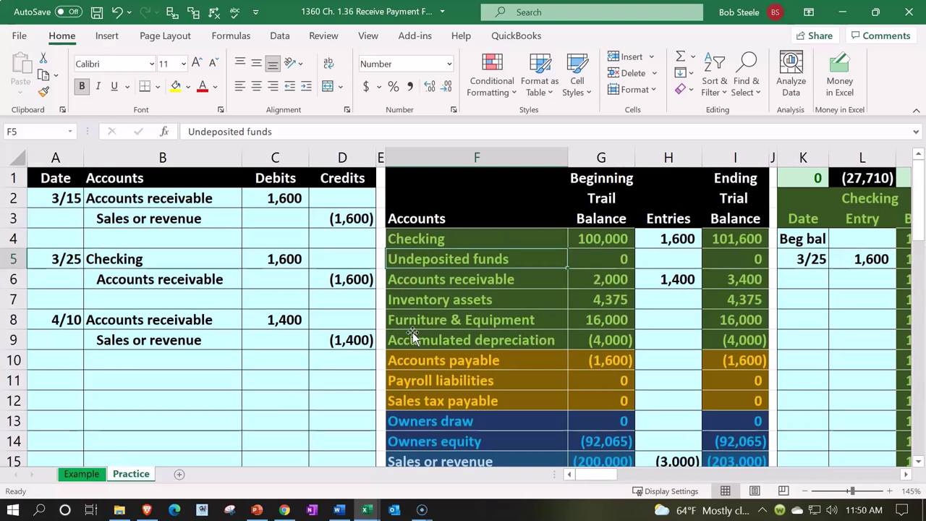
pyautogui.moveTo(490, 239); pyautogui.dragTo(490, 258)
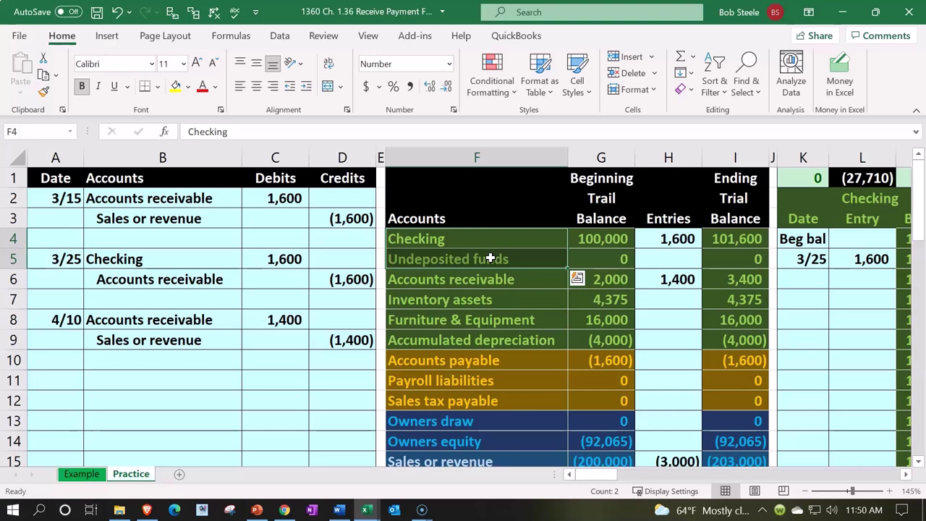
# - Date the row 11 entry 4/15 and link B11 to Undeposited funds with =F5
pyautogui.click(70, 376)
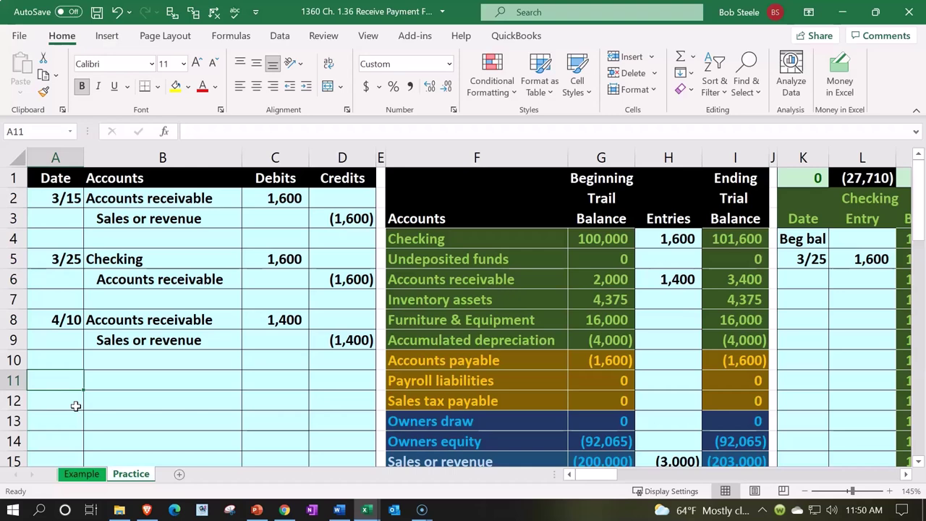
pyautogui.write('4/15')
pyautogui.press('Return')
pyautogui.press('Right')
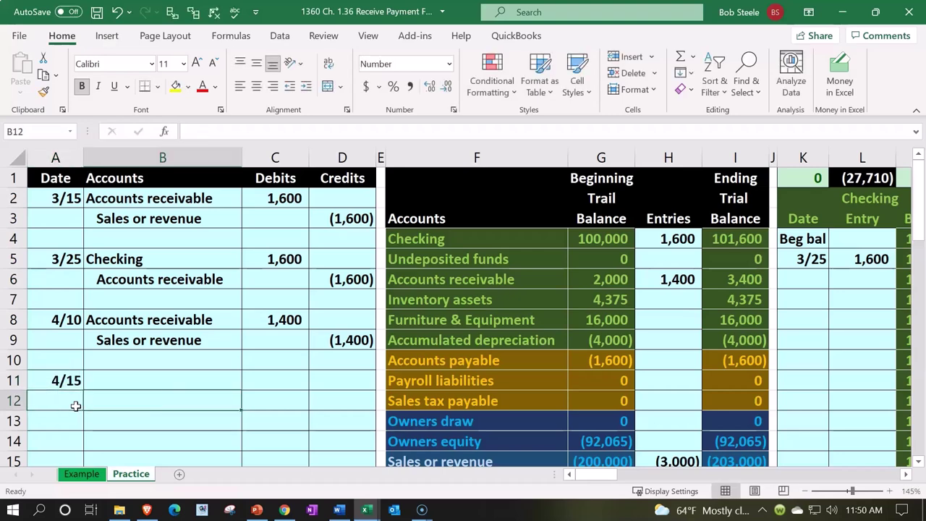
pyautogui.press('Up')
pyautogui.write('=')
pyautogui.press('Right')
pyautogui.press('Right')
pyautogui.press('Right')
pyautogui.press('Right')
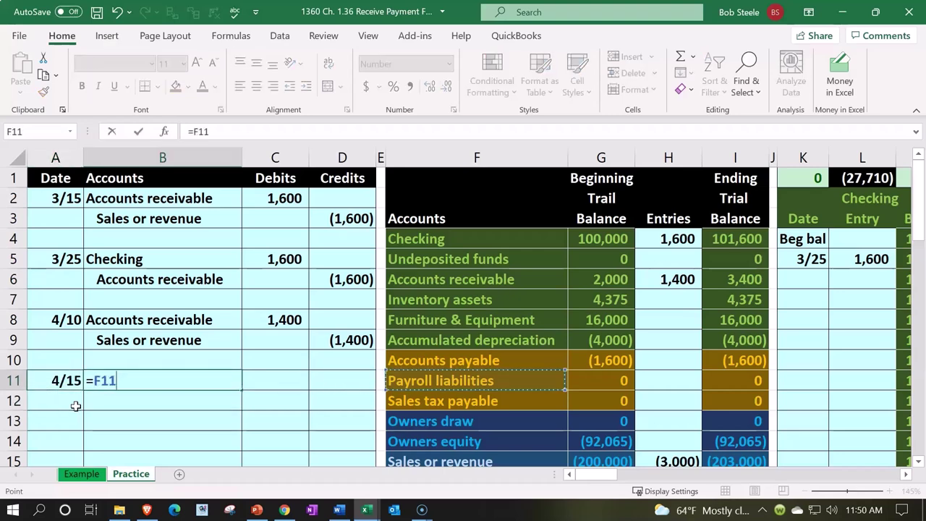
pyautogui.press('Up')
pyautogui.press('Up')
pyautogui.press('Up')
pyautogui.press('Up')
pyautogui.press('Up')
pyautogui.press('Up')
pyautogui.press('Return')
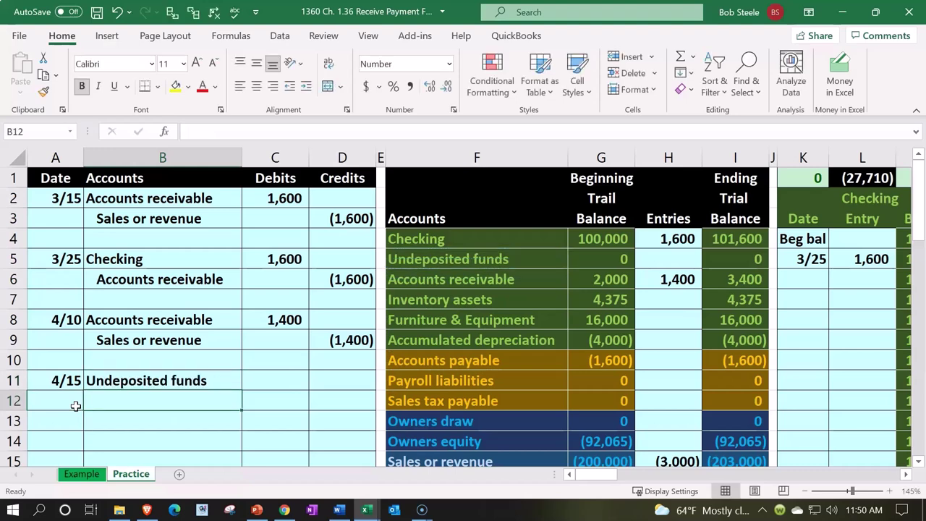
pyautogui.click(403, 262)
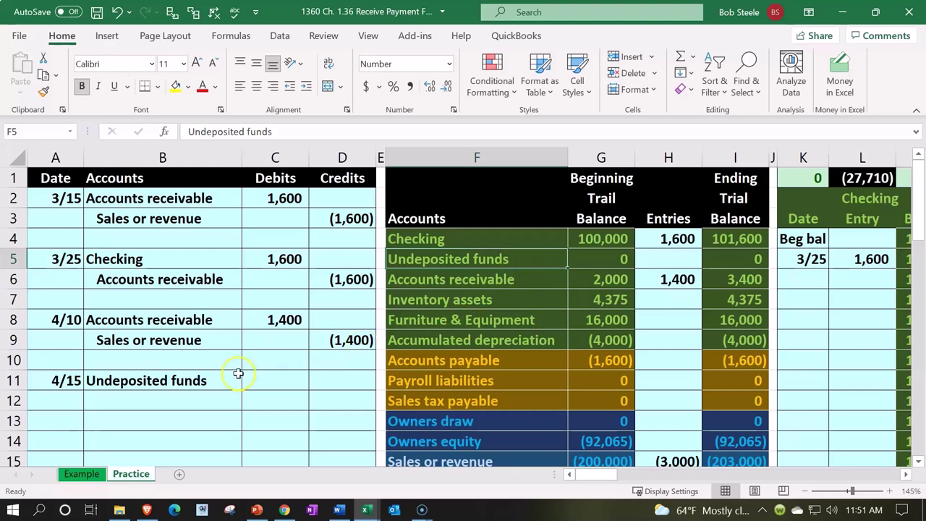
# - Link the credit line in B12 to the Accounts receivable account by formula
pyautogui.click(158, 403)
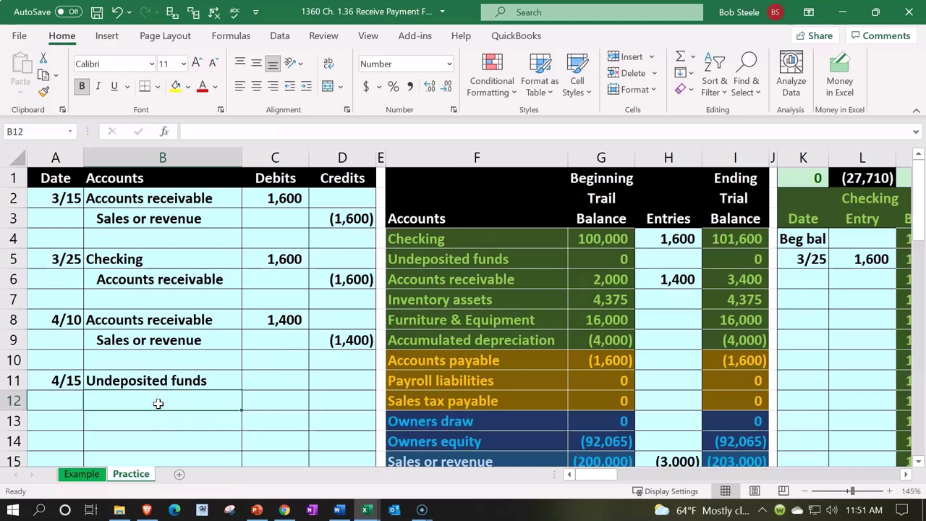
pyautogui.write('=')
pyautogui.press('Right')
pyautogui.press('Right')
pyautogui.press('Right')
pyautogui.press('Right')
pyautogui.press('Up')
pyautogui.press('Up')
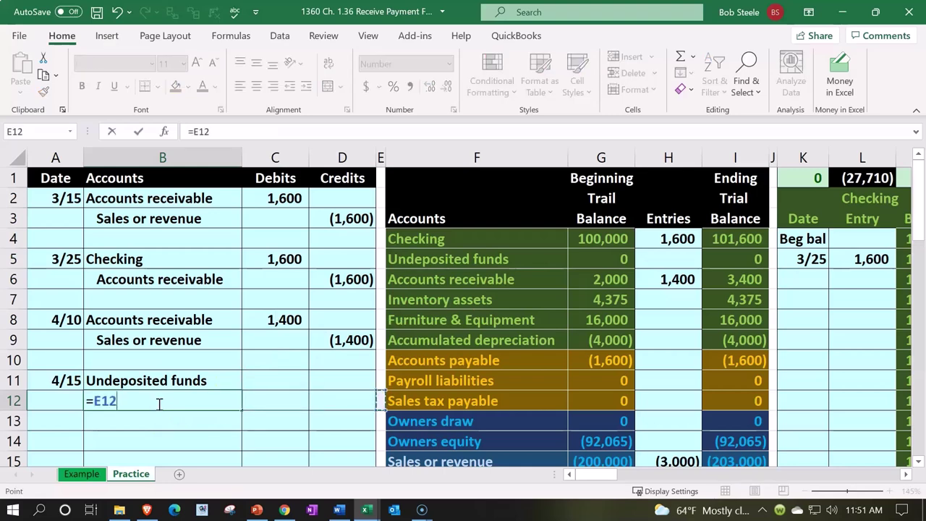
pyautogui.press('Up')
pyautogui.press('Up')
pyautogui.press('Up')
pyautogui.press('Up')
pyautogui.press('Return')
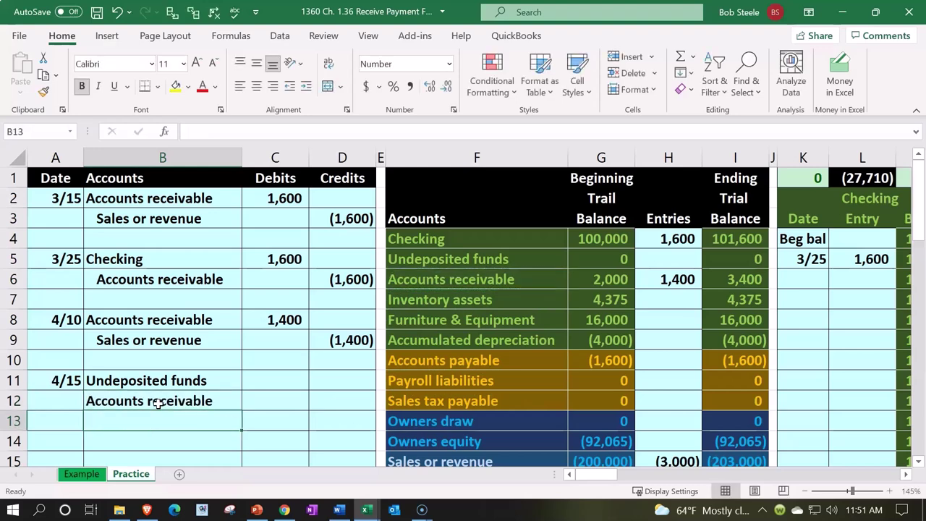
pyautogui.press('Right')
pyautogui.press('Up')
# - Enter the 4/15 amounts: debit 1,400 and credit (1,400) linked to the 4/10 figure
pyautogui.press('Up')
pyautogui.write('+')
pyautogui.press('Up')
pyautogui.press('Up')
pyautogui.press('Up')
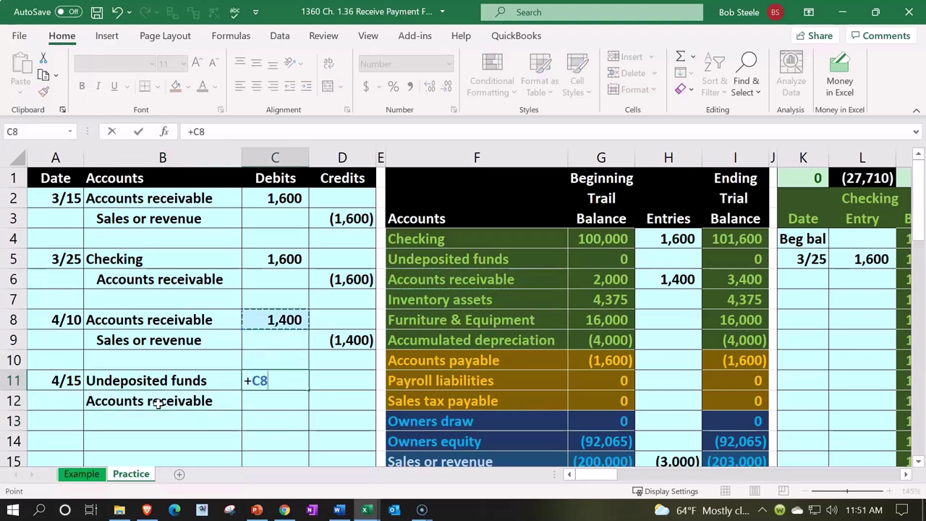
pyautogui.press('Return')
pyautogui.press('Right')
pyautogui.write('=-')
pyautogui.press('Left')
pyautogui.press('Up')
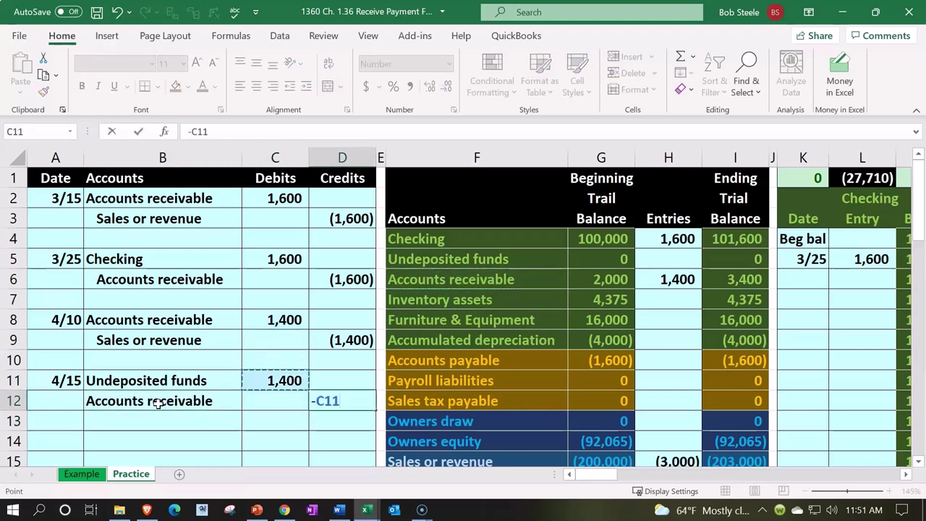
pyautogui.press('Return')
# - Indent the Accounts receivable credit line and highlight the 1,400 Undeposited funds debit
pyautogui.click(158, 404)
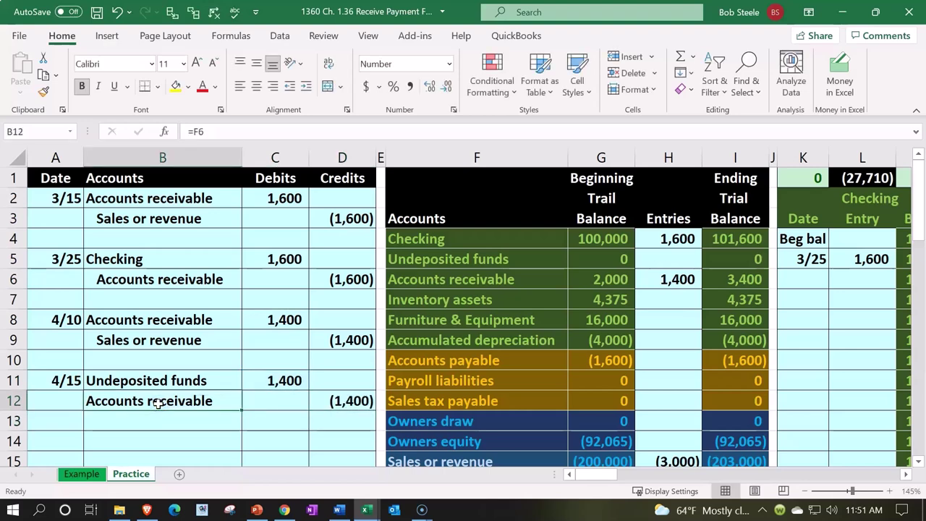
pyautogui.click(306, 86)
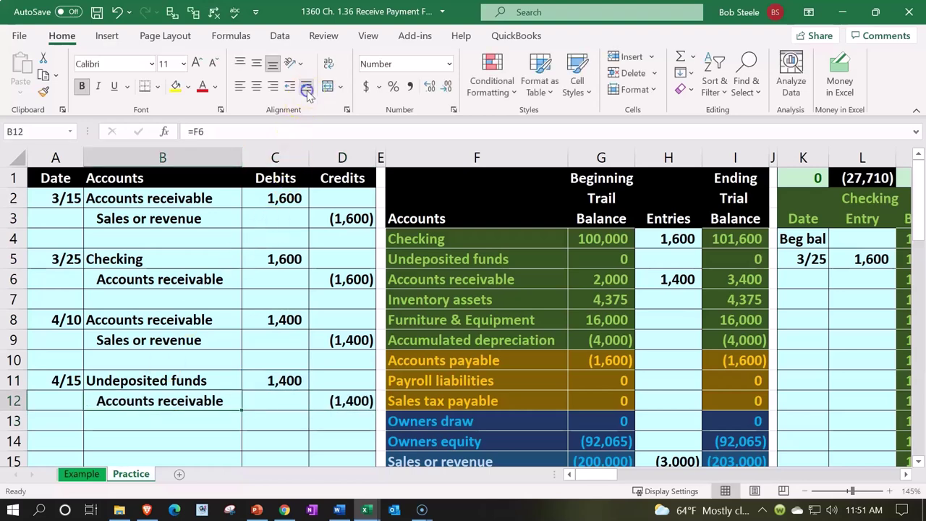
pyautogui.moveTo(183, 377); pyautogui.dragTo(254, 373)
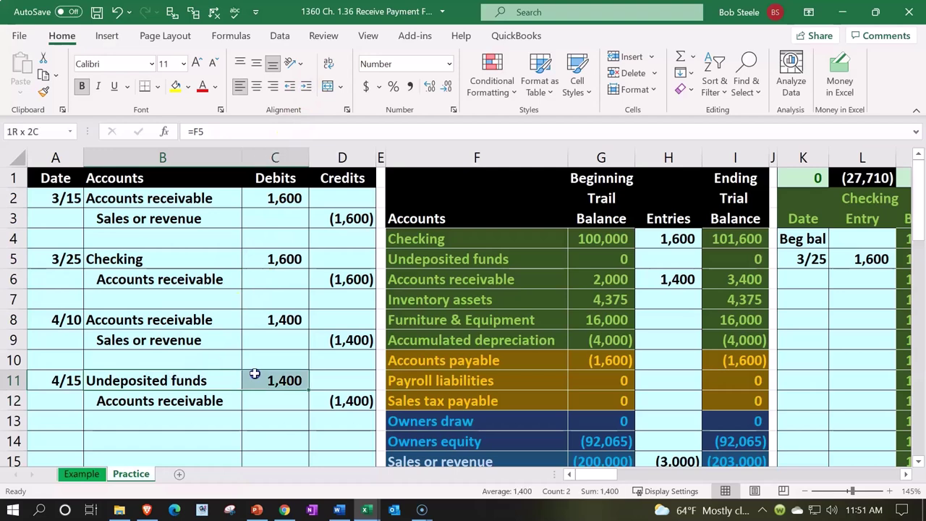
# - Post the 1,400 debit to Undeposited funds entries with =C11 in H5
pyautogui.click(409, 265)
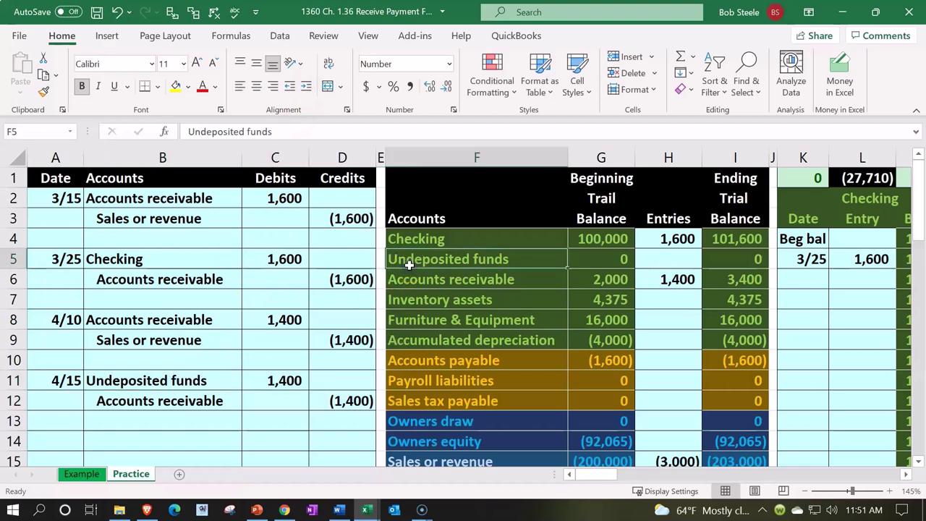
pyautogui.press('Right')
pyautogui.press('Right')
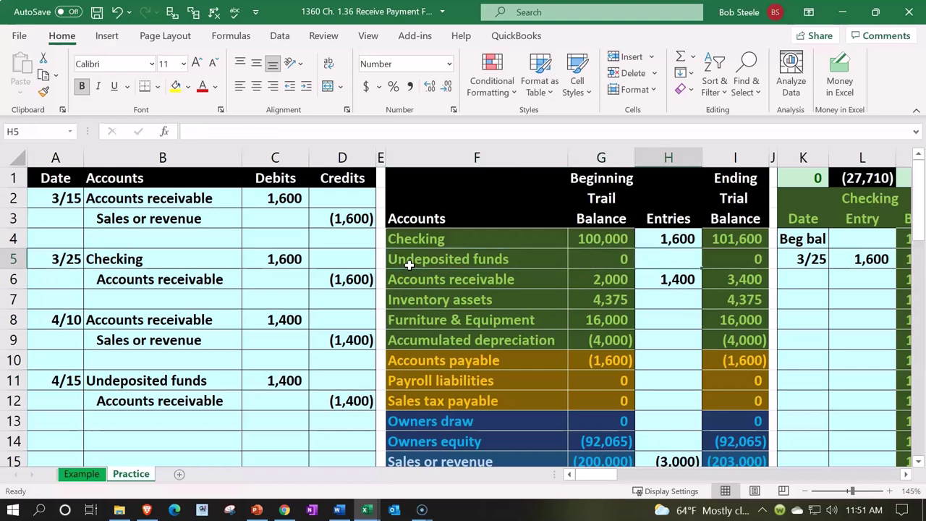
pyautogui.write('=')
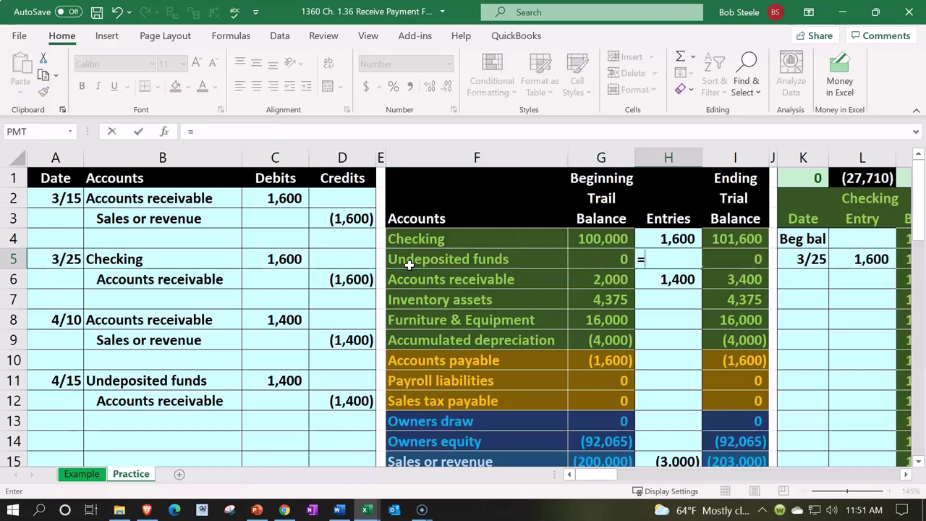
pyautogui.press('Down')
pyautogui.press('Down')
pyautogui.press('Down')
pyautogui.press('Down')
pyautogui.press('Down')
pyautogui.press('Left')
pyautogui.press('Left')
pyautogui.press('Left')
pyautogui.press('Left')
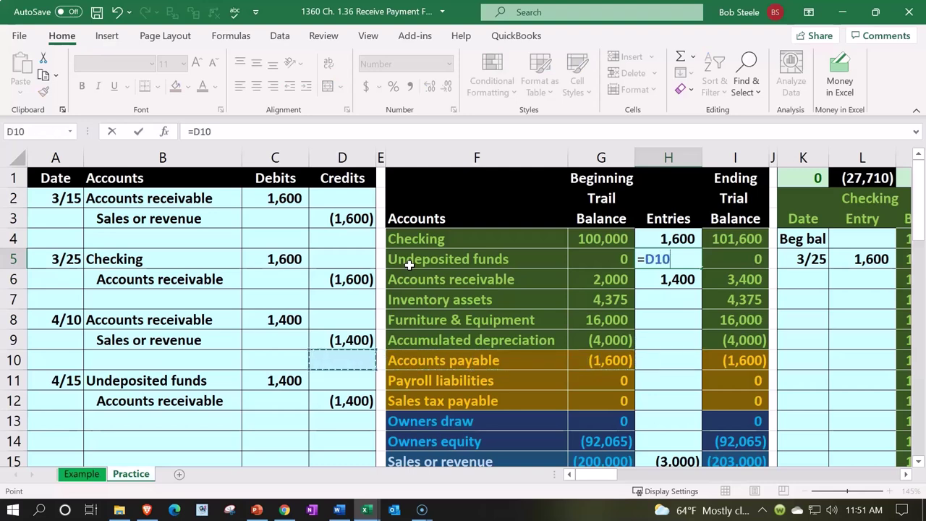
pyautogui.press('Left')
pyautogui.press('Down')
pyautogui.press('Return')
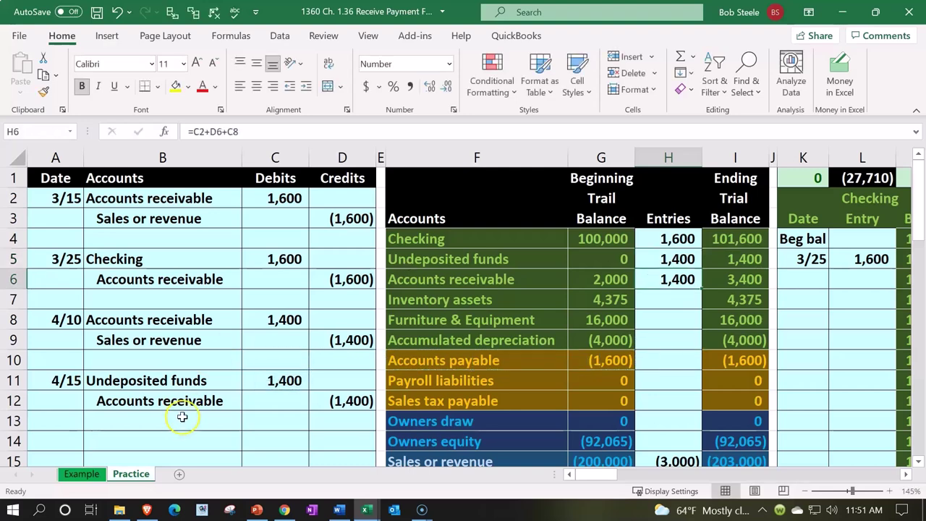
# - Add the 4/15 credit D12 to the Accounts receivable entries formula in H6
pyautogui.moveTo(190, 398); pyautogui.dragTo(330, 399)
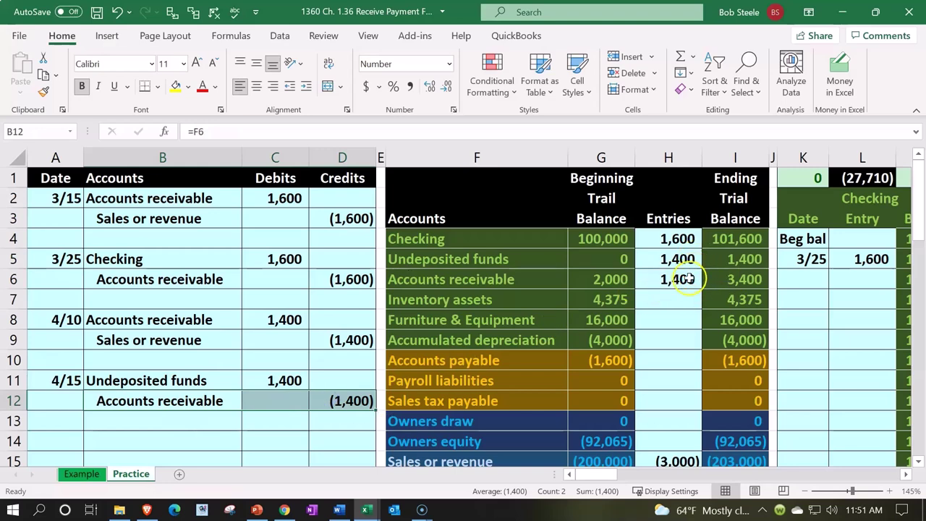
pyautogui.doubleClick(697, 275)
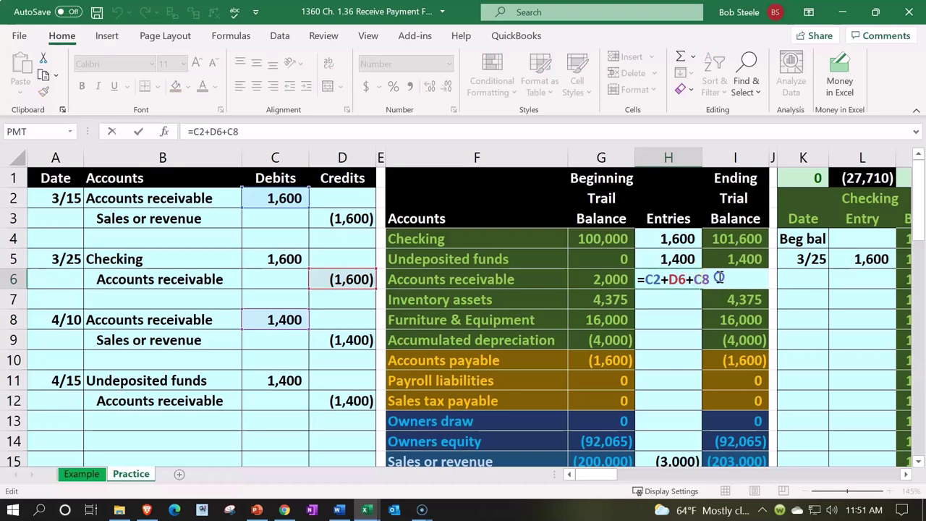
pyautogui.write('+')
pyautogui.click(355, 406)
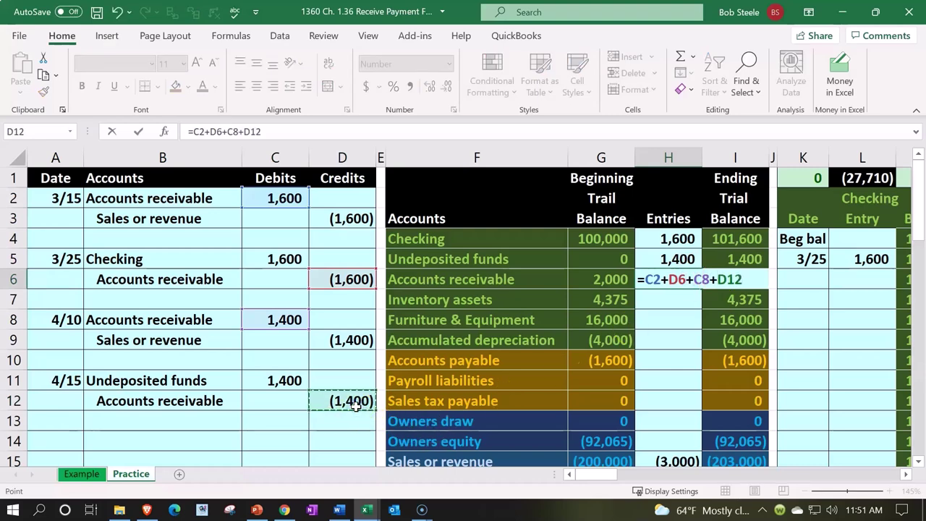
pyautogui.press('Return')
pyautogui.scroll(-3, 355, 407)
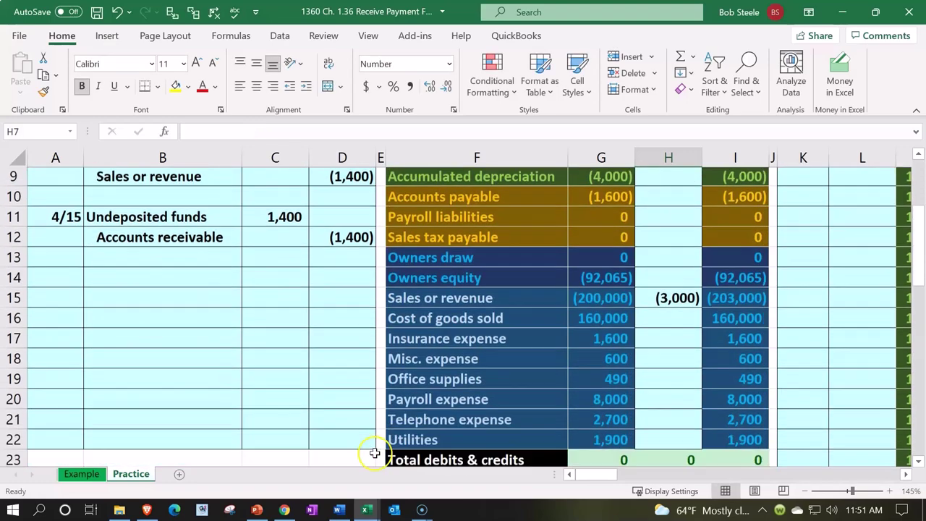
pyautogui.scroll(-2, 501, 416)
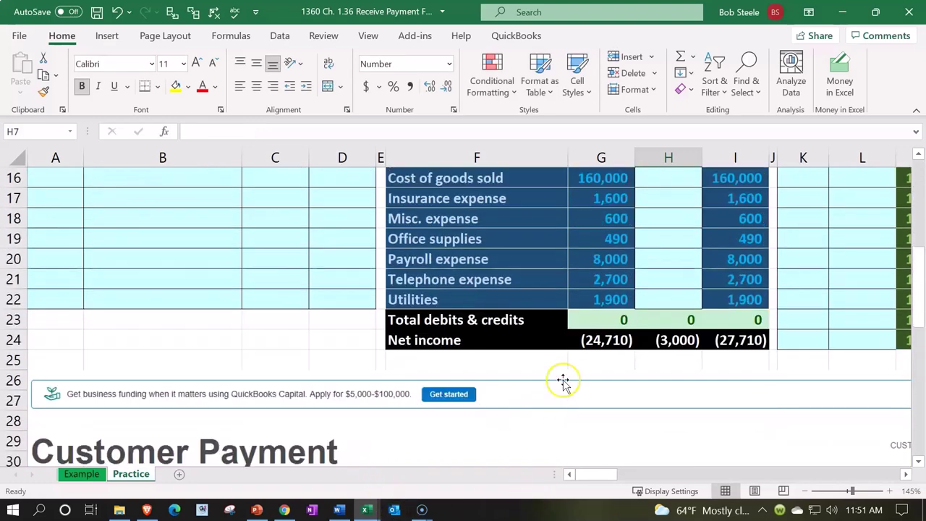
pyautogui.moveTo(584, 345); pyautogui.dragTo(724, 340)
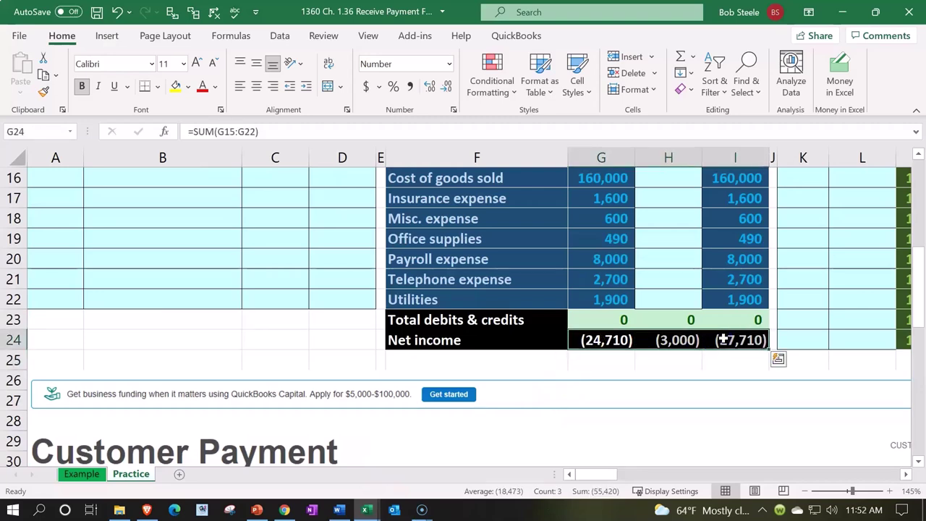
pyautogui.scroll(4, 723, 340)
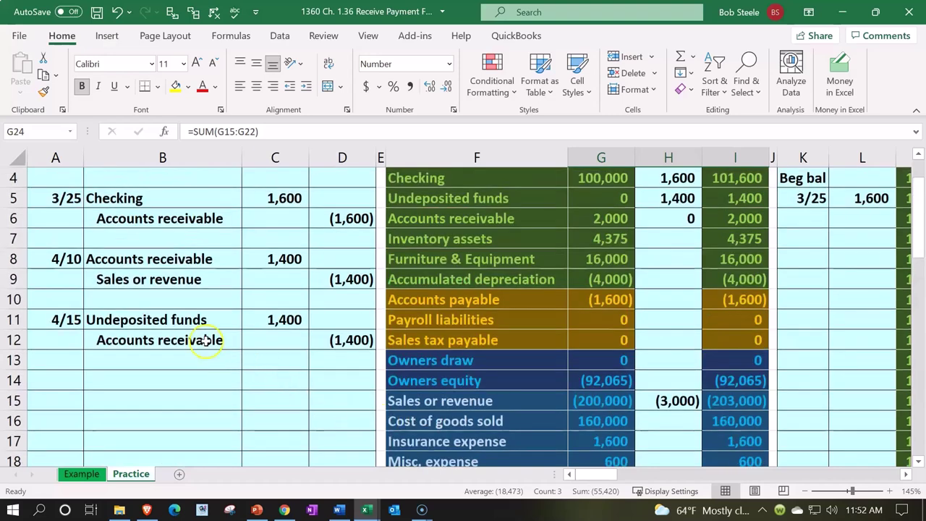
pyautogui.moveTo(200, 319); pyautogui.dragTo(328, 331)
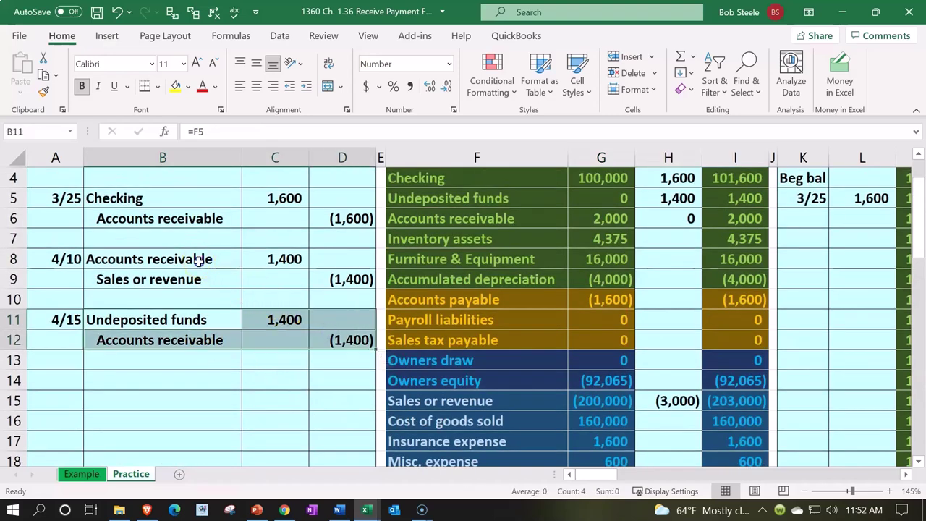
pyautogui.moveTo(200, 259); pyautogui.dragTo(335, 277)
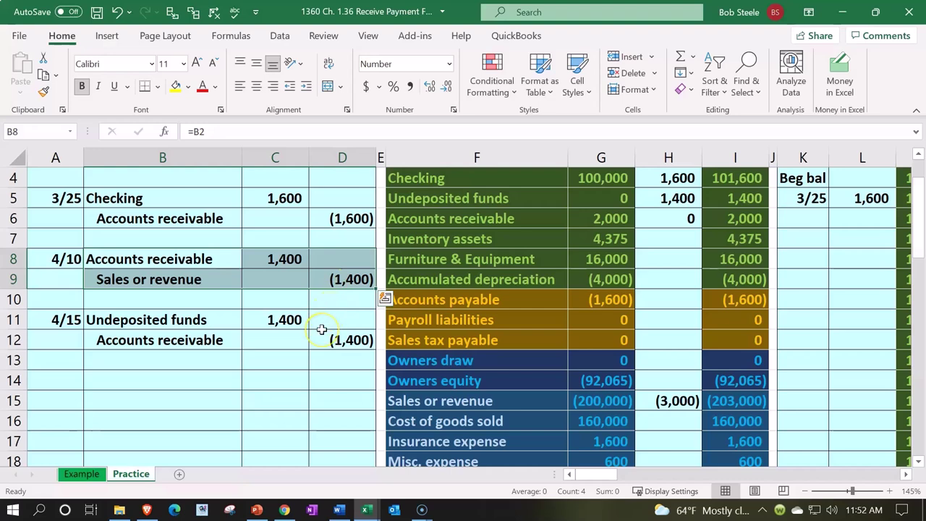
pyautogui.scroll(1, 322, 329)
pyautogui.click(454, 284)
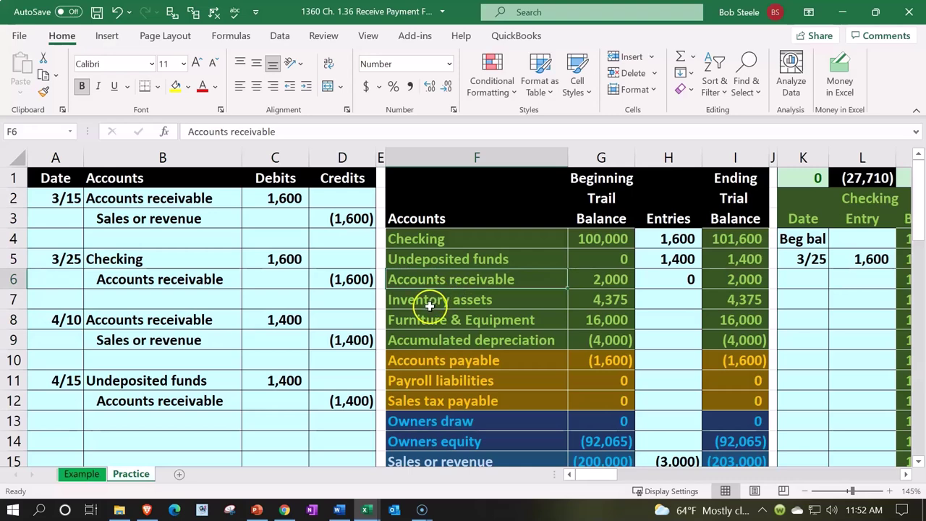
pyautogui.moveTo(210, 378); pyautogui.dragTo(275, 382)
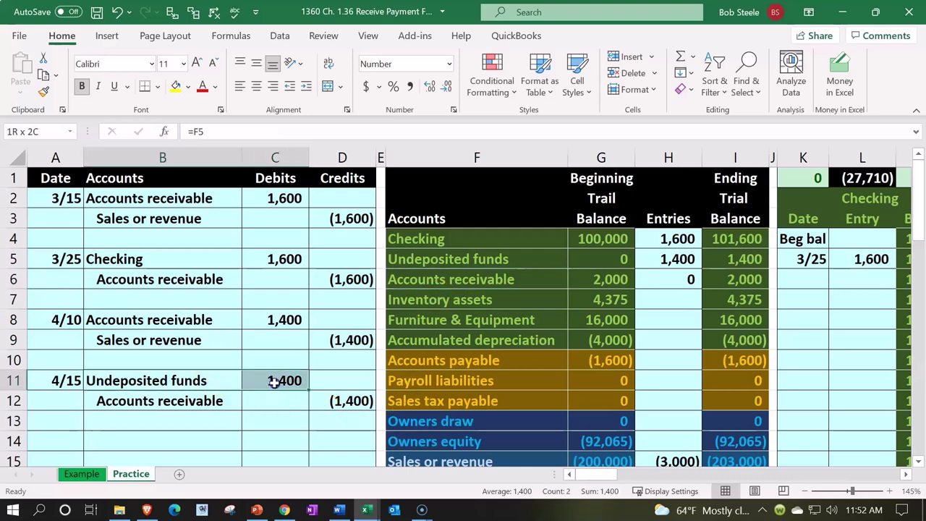
pyautogui.click(568, 245)
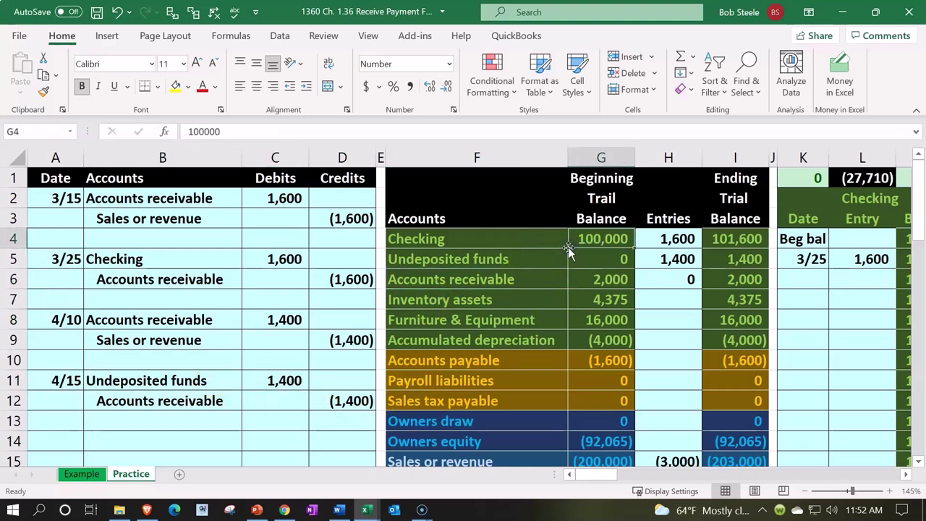